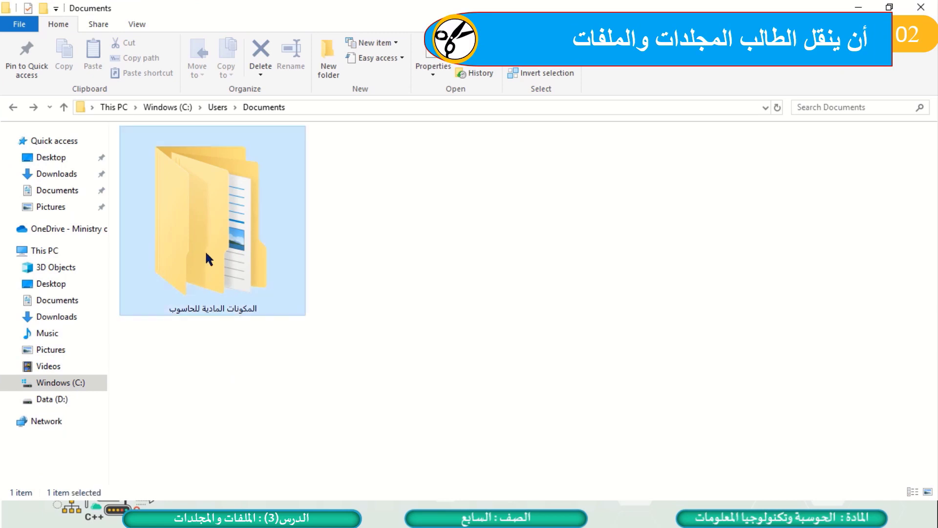
Step: Look through the الأجهزة الملحقة and الأجزاء الرئيسة لوحدة النظام subfolders of the المكونات المادية للحاسوب folder
{"action": "double_click", "coordinate": [204, 250]}
{"action": "double_click", "coordinate": [387, 242]}
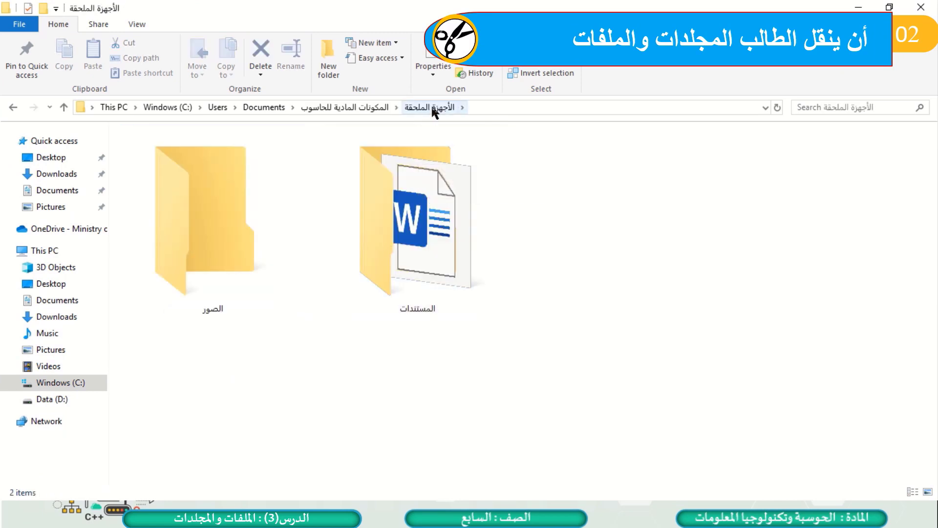
{"action": "left_click", "coordinate": [346, 104]}
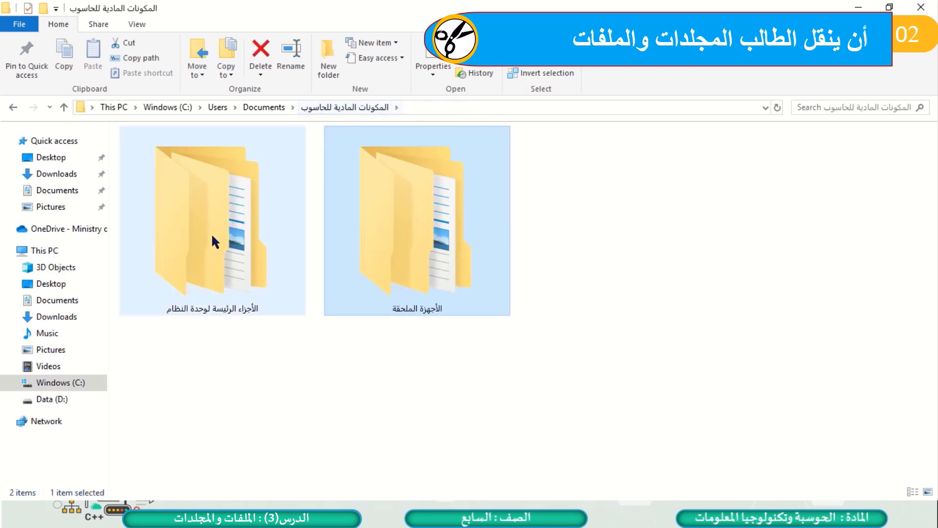
{"action": "double_click", "coordinate": [214, 238]}
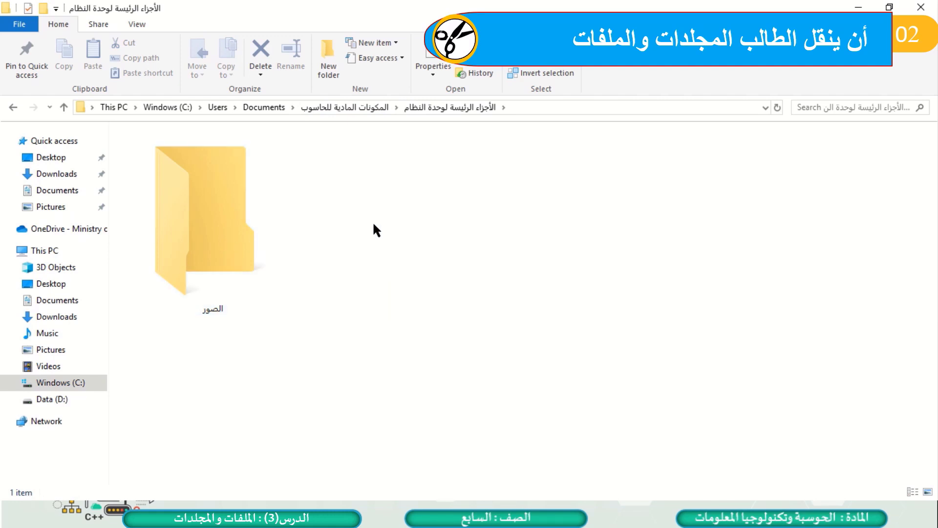
{"action": "left_click", "coordinate": [338, 104]}
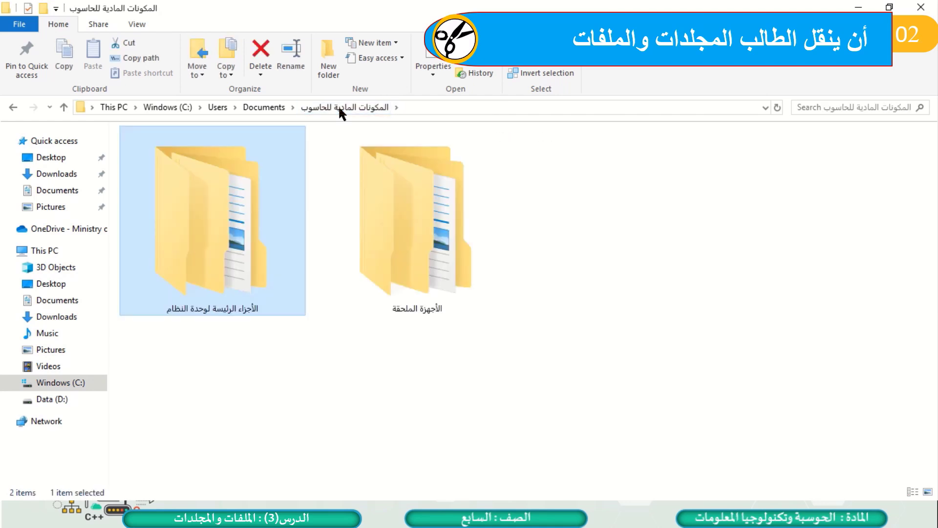
Step: Move the المستندات folder from الأجهزة الملحقة into الأجزاء الرئيسة لوحدة النظام by cutting and pasting it
{"action": "double_click", "coordinate": [387, 239]}
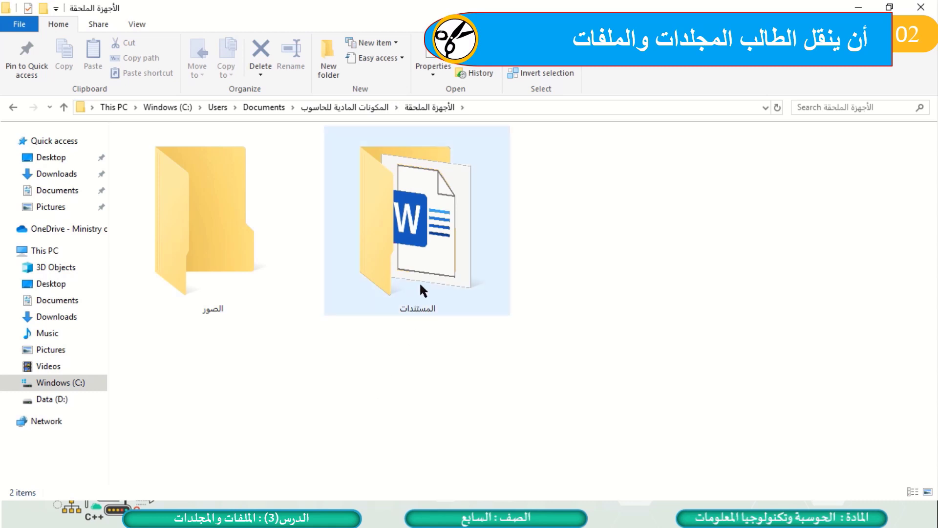
{"action": "left_click", "coordinate": [421, 228]}
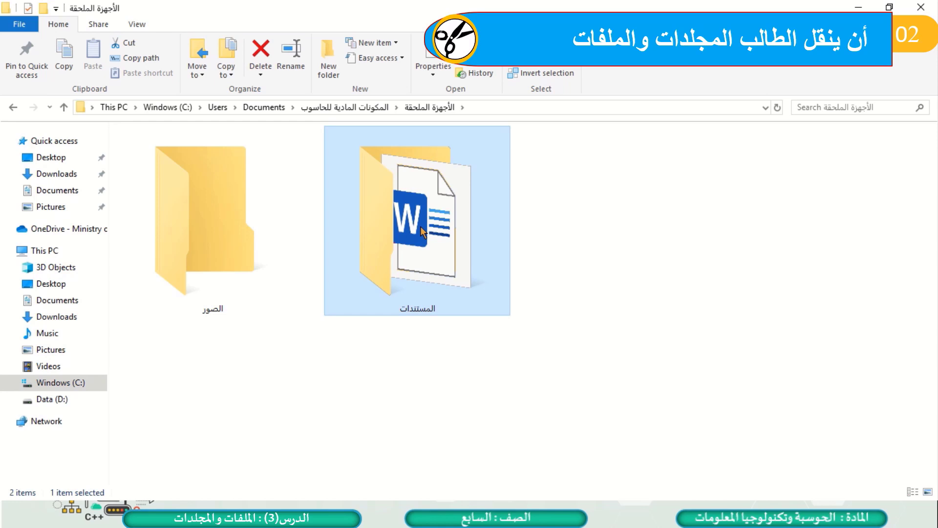
{"action": "right_click", "coordinate": [421, 227]}
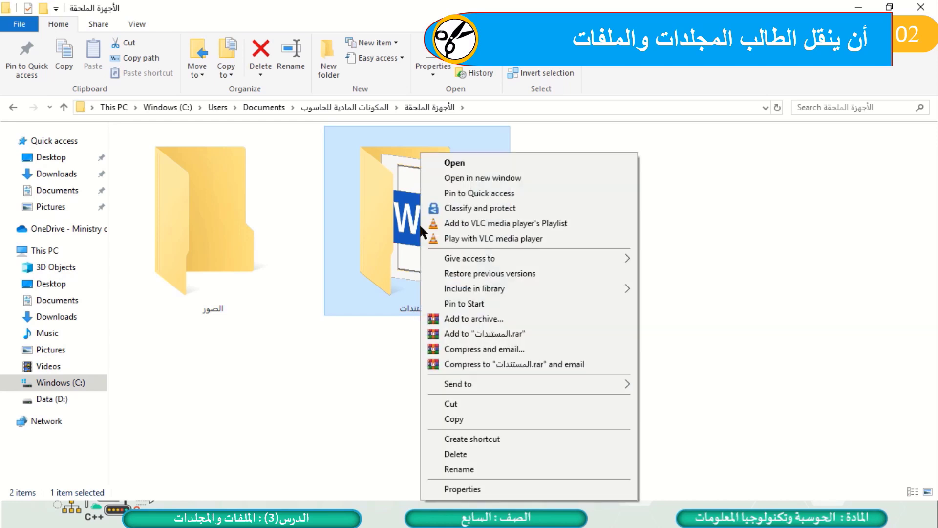
{"action": "left_click", "coordinate": [459, 403]}
{"action": "left_click", "coordinate": [609, 306]}
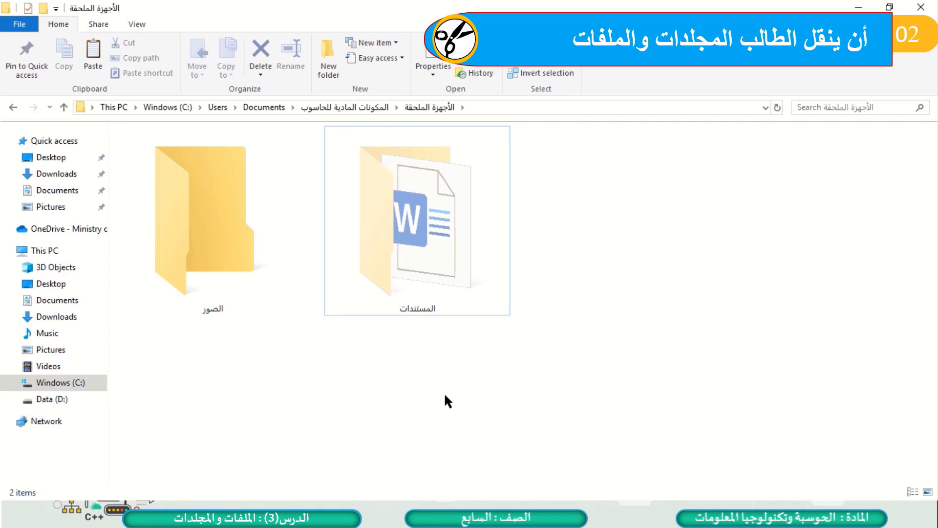
{"action": "left_click", "coordinate": [325, 104]}
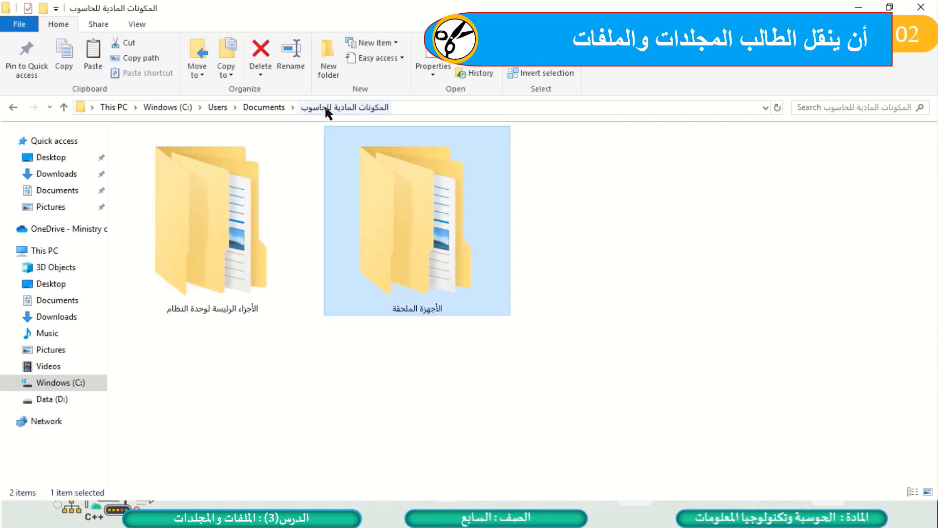
{"action": "double_click", "coordinate": [230, 221]}
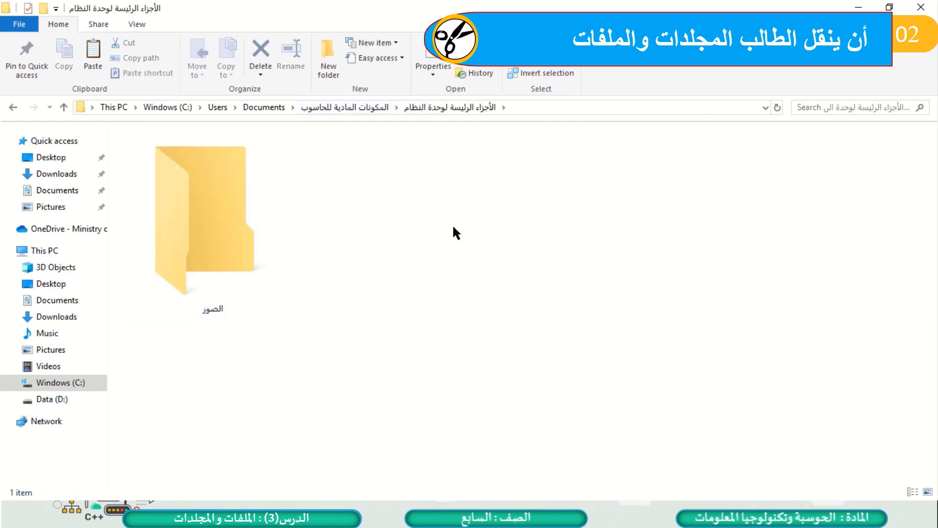
{"action": "right_click", "coordinate": [432, 209]}
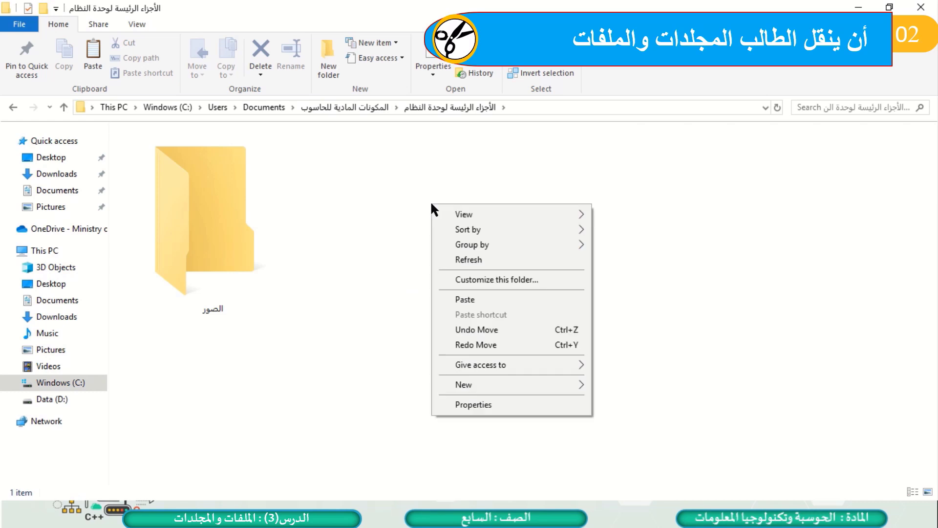
{"action": "left_click", "coordinate": [465, 299]}
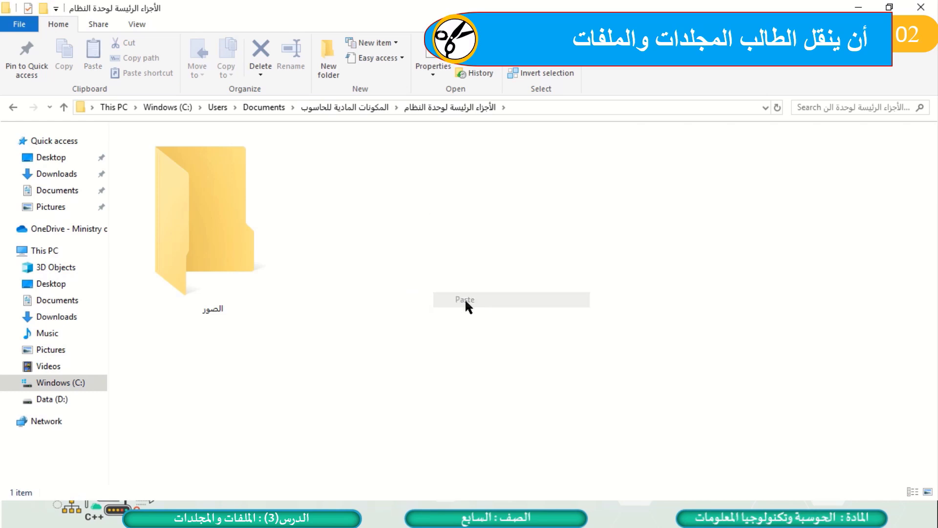
{"action": "left_click", "coordinate": [617, 254]}
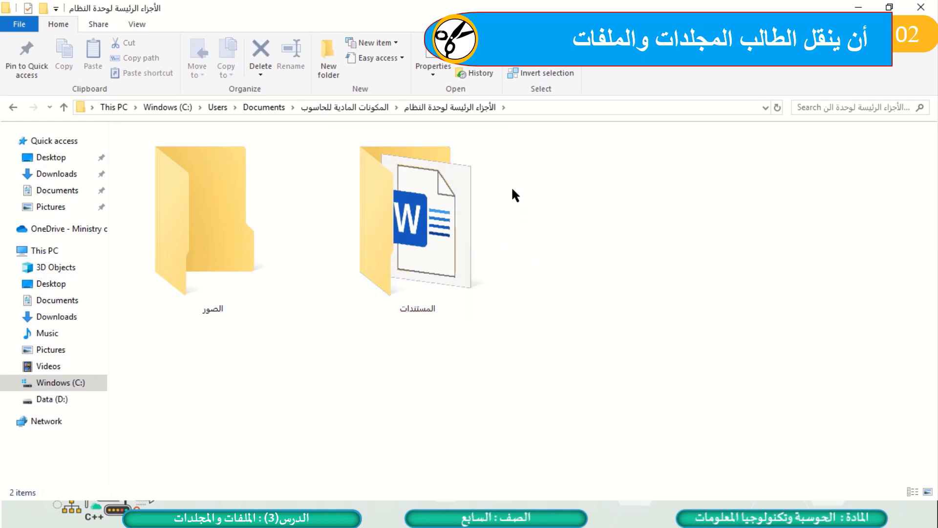
Step: Check the contents of الأجهزة الملحقة and الأجزاء الرئيسة لوحدة النظام for the moved المستندات folder, and return to their parent folder
{"action": "left_click", "coordinate": [345, 107]}
{"action": "left_click", "coordinate": [596, 226]}
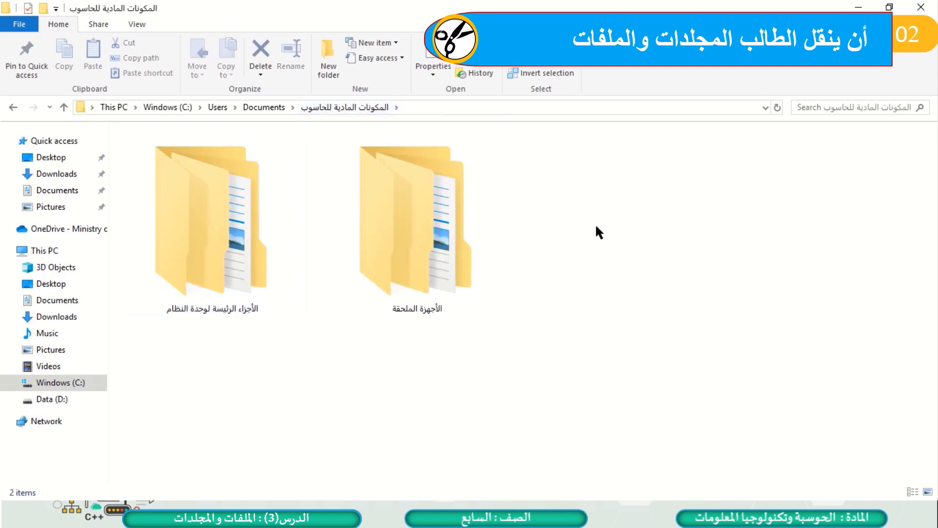
{"action": "double_click", "coordinate": [438, 230]}
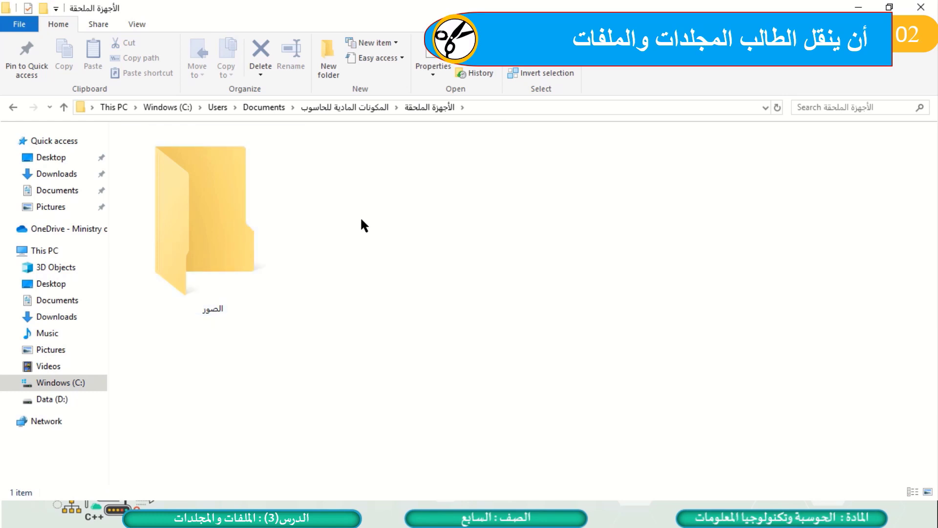
{"action": "left_click", "coordinate": [330, 105]}
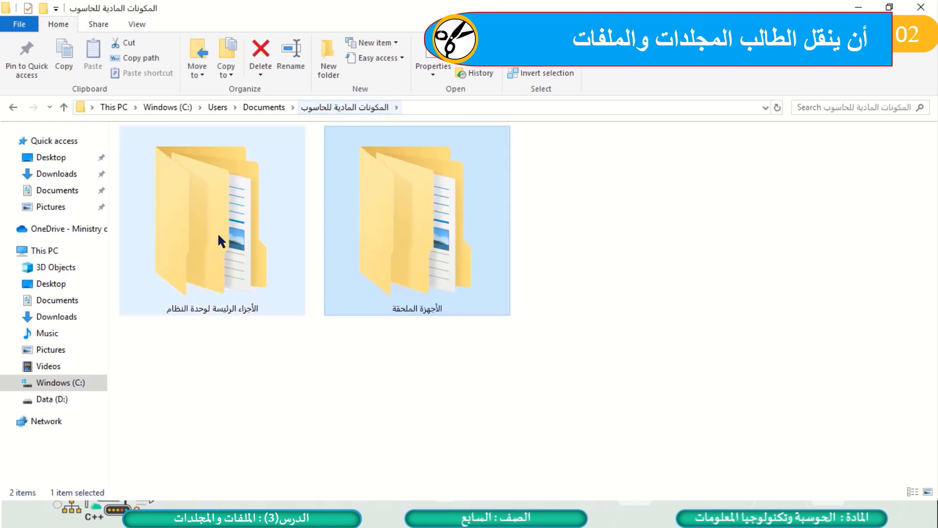
{"action": "double_click", "coordinate": [211, 251]}
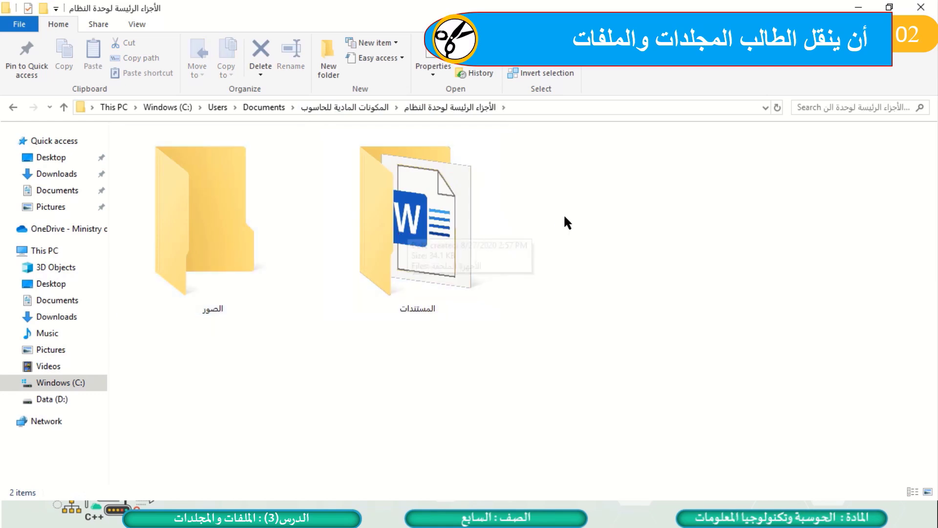
{"action": "left_click", "coordinate": [330, 107]}
{"action": "left_click", "coordinate": [600, 233]}
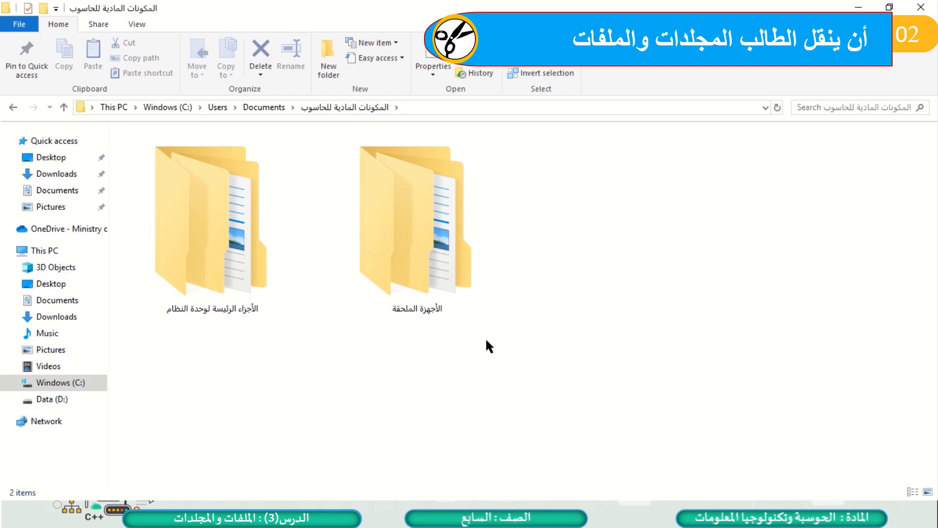
Step: Cut the المستندات folder from الأجهزة الملحقة and paste it into الأجزاء الرئيسة لوحدة النظام
{"action": "double_click", "coordinate": [408, 244]}
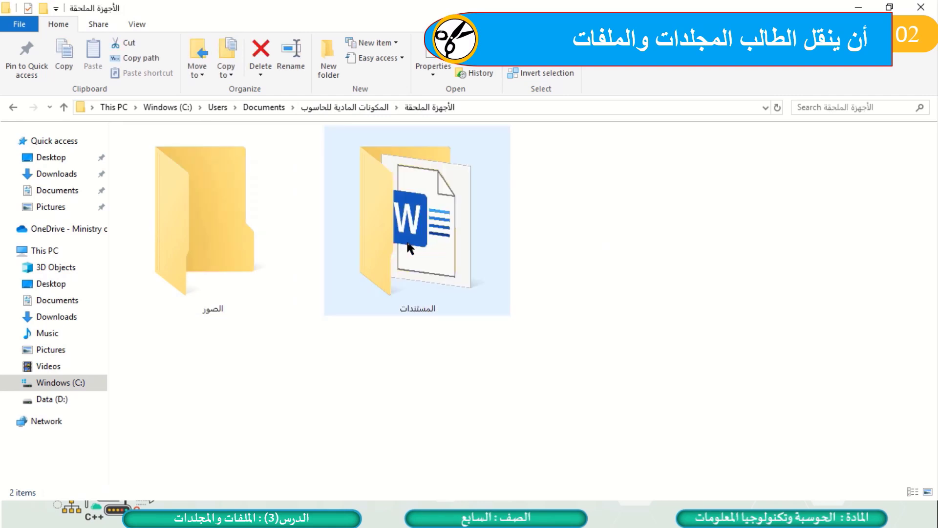
{"action": "left_click", "coordinate": [415, 246]}
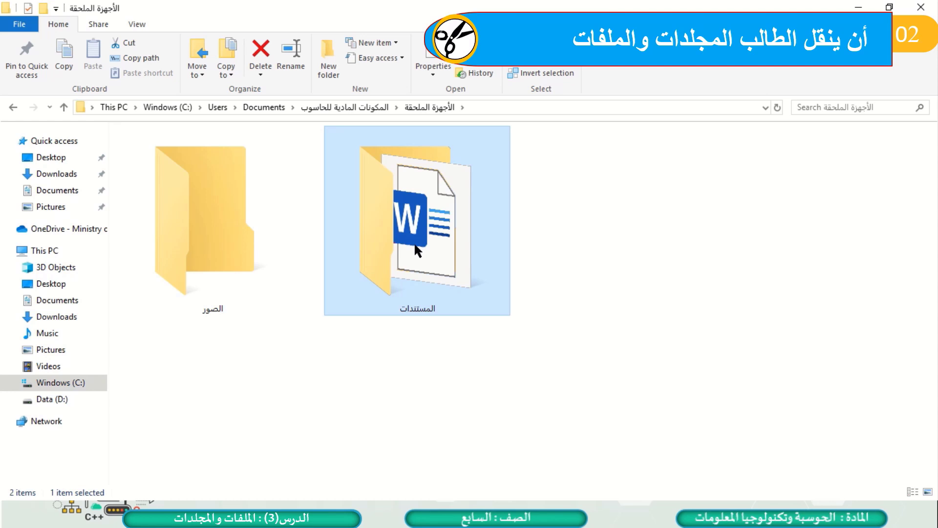
{"action": "key", "text": "ctrl+x"}
{"action": "left_click", "coordinate": [587, 247]}
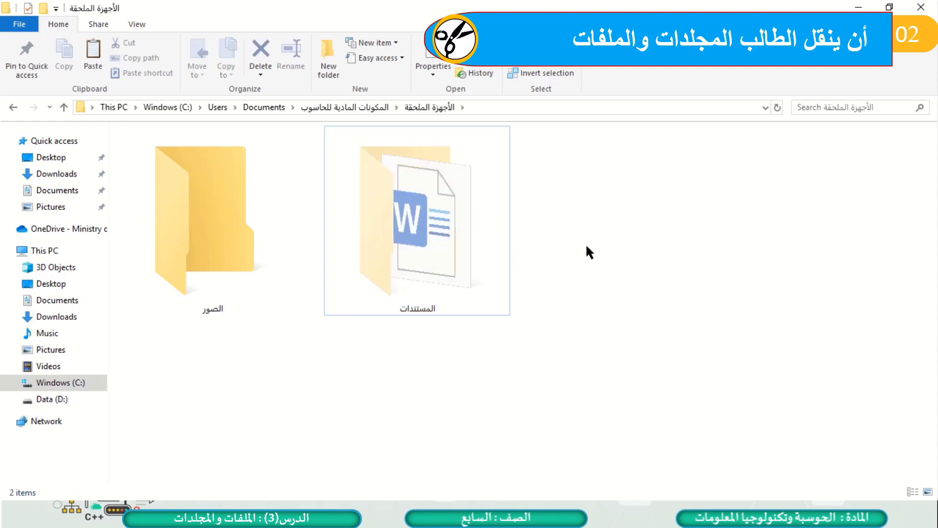
{"action": "left_click", "coordinate": [331, 108]}
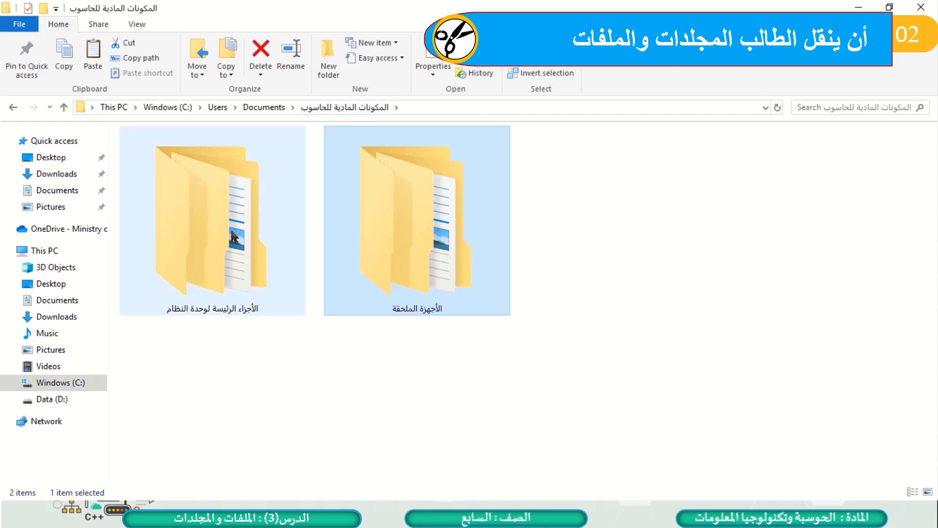
{"action": "double_click", "coordinate": [231, 231]}
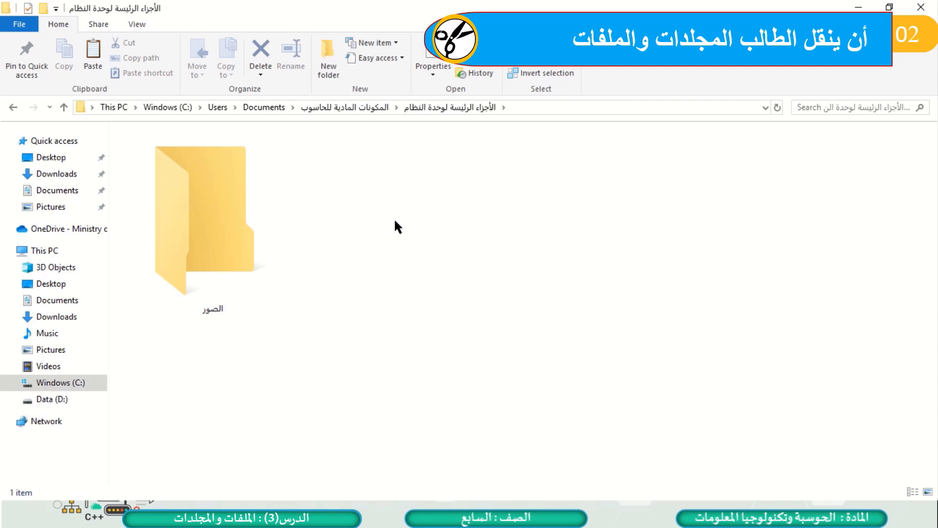
{"action": "key", "text": "ctrl+v"}
{"action": "left_click", "coordinate": [585, 224]}
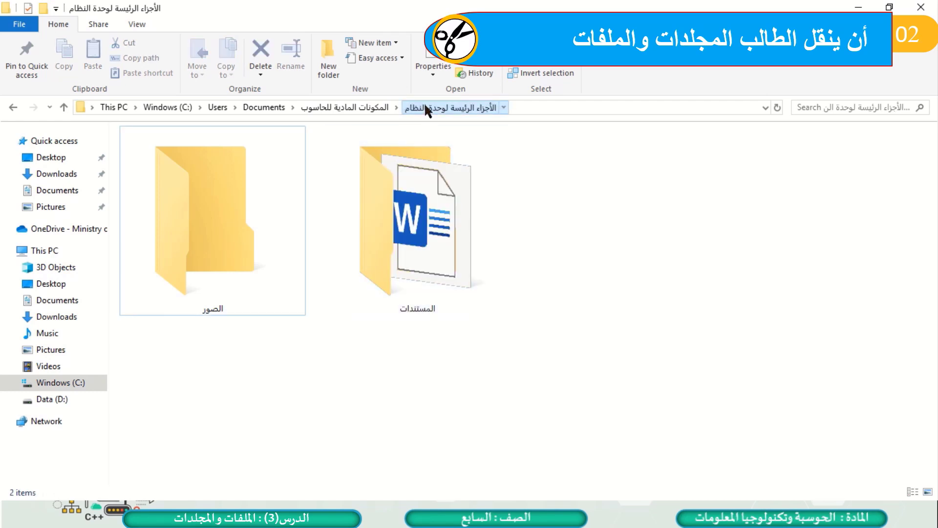
Step: Reopen الأجهزة الملحقة and الأجزاء الرئيسة لوحدة النظام to verify the location of the المستندات folder
{"action": "left_click", "coordinate": [353, 109]}
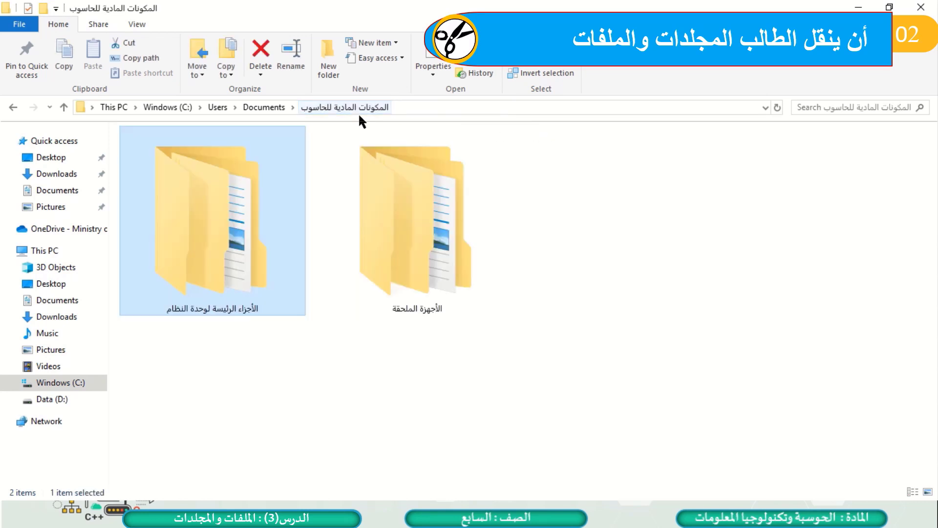
{"action": "double_click", "coordinate": [426, 201]}
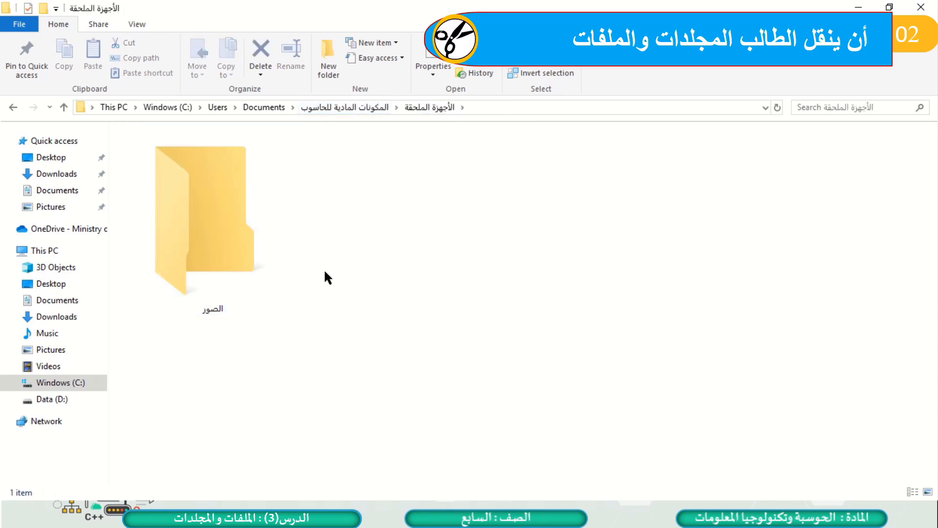
{"action": "left_click", "coordinate": [337, 108]}
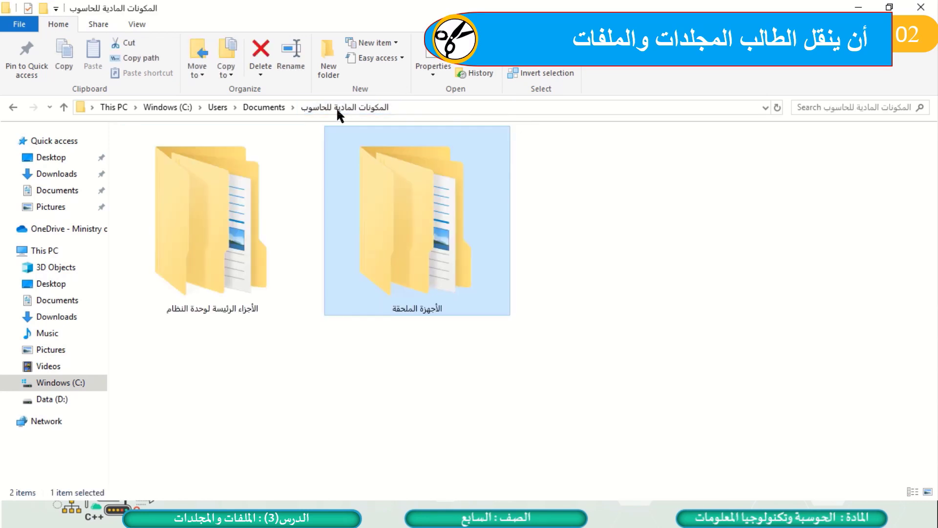
{"action": "double_click", "coordinate": [212, 218]}
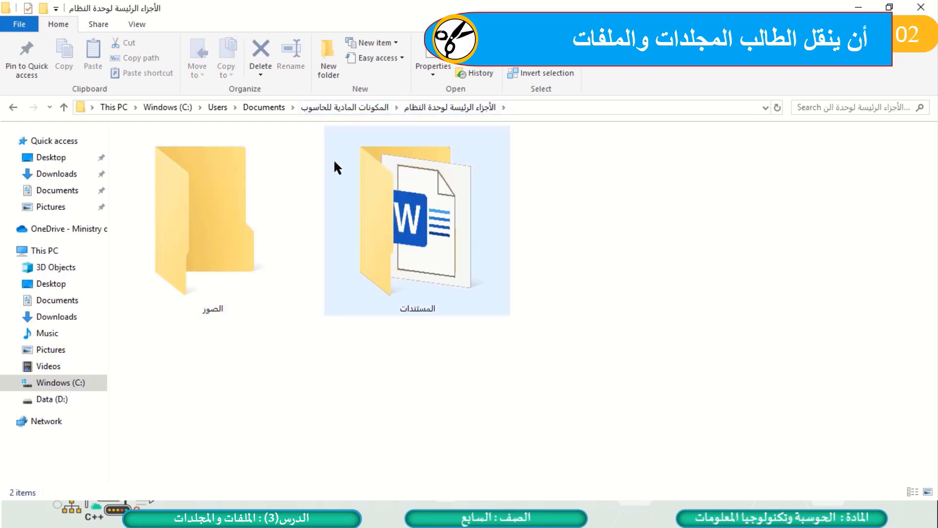
{"action": "left_click", "coordinate": [420, 44]}
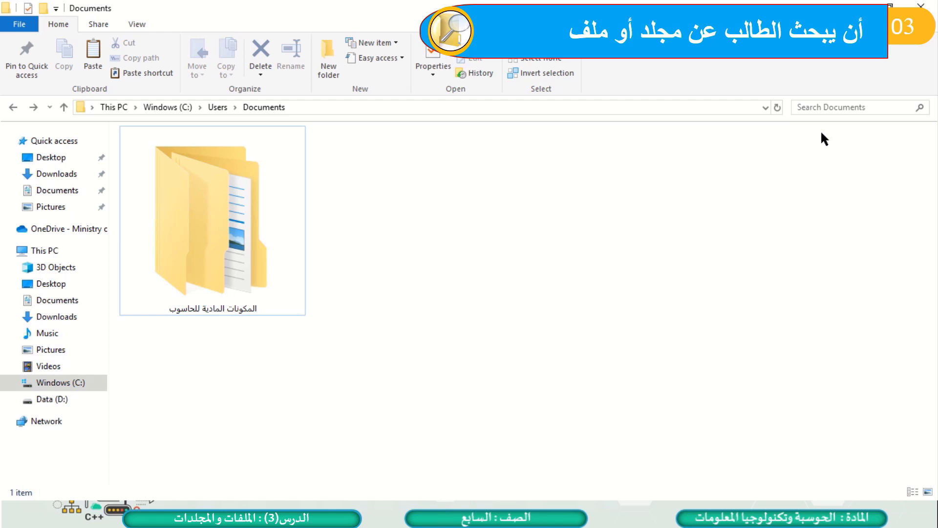
Step: Search the Documents folder for "الاجهزة الملحقة"
{"action": "left_click", "coordinate": [824, 107]}
{"action": "type", "text": "ال"}
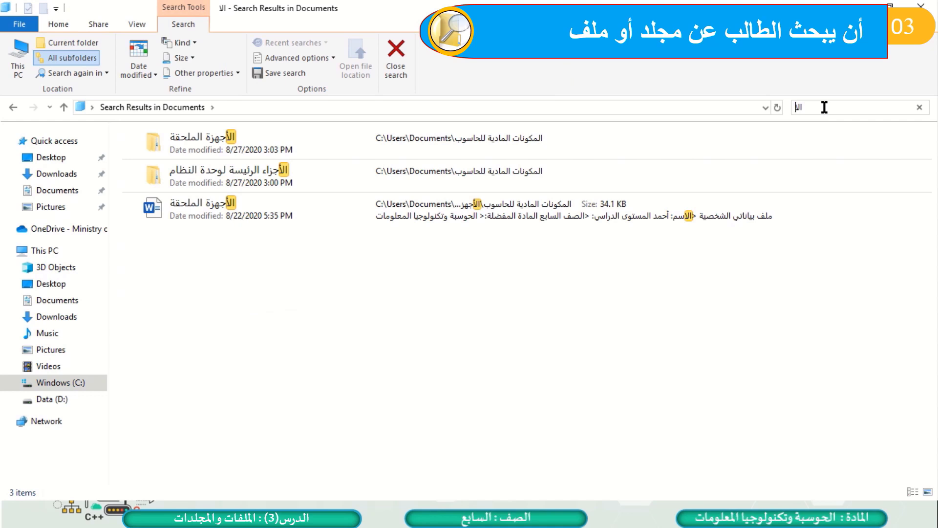
{"action": "type", "text": "اجهزة"}
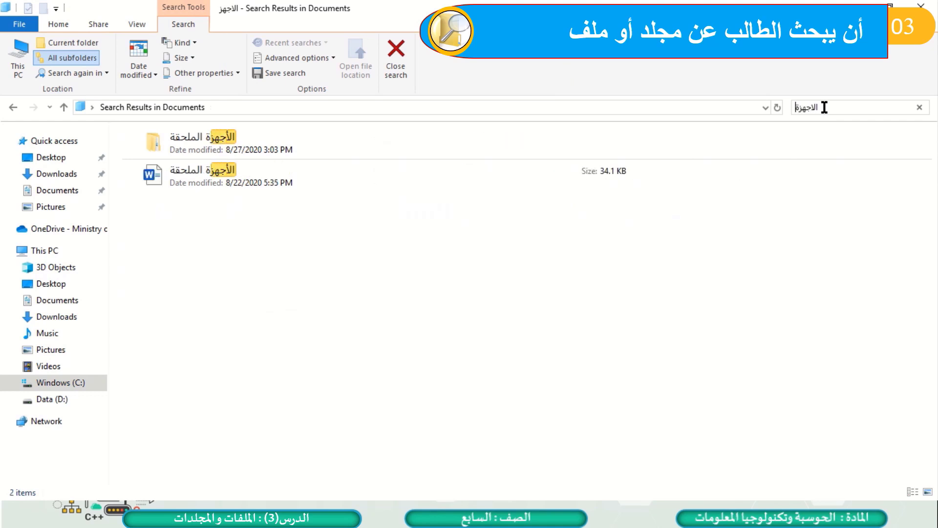
{"action": "type", "text": " الملحقة"}
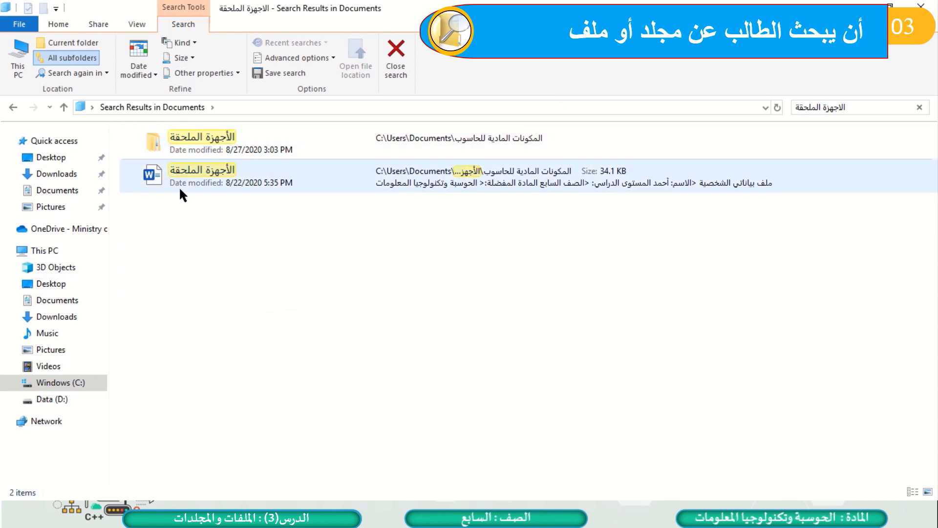
Step: Clear the search text and search Documents with the asterisk wildcard followed by the letter ج
{"action": "key", "text": "BackSpace"}
{"action": "key", "text": "BackSpace"}
{"action": "key", "text": "BackSpace"}
{"action": "key", "text": "BackSpace"}
{"action": "key", "text": "BackSpace"}
{"action": "key", "text": "BackSpace"}
{"action": "key", "text": "BackSpace"}
{"action": "key", "text": "BackSpace"}
{"action": "key", "text": "BackSpace"}
{"action": "key", "text": "BackSpace"}
{"action": "key", "text": "BackSpace"}
{"action": "key", "text": "BackSpace"}
{"action": "key", "text": "BackSpace"}
{"action": "key", "text": "BackSpace"}
{"action": "key", "text": "BackSpace"}
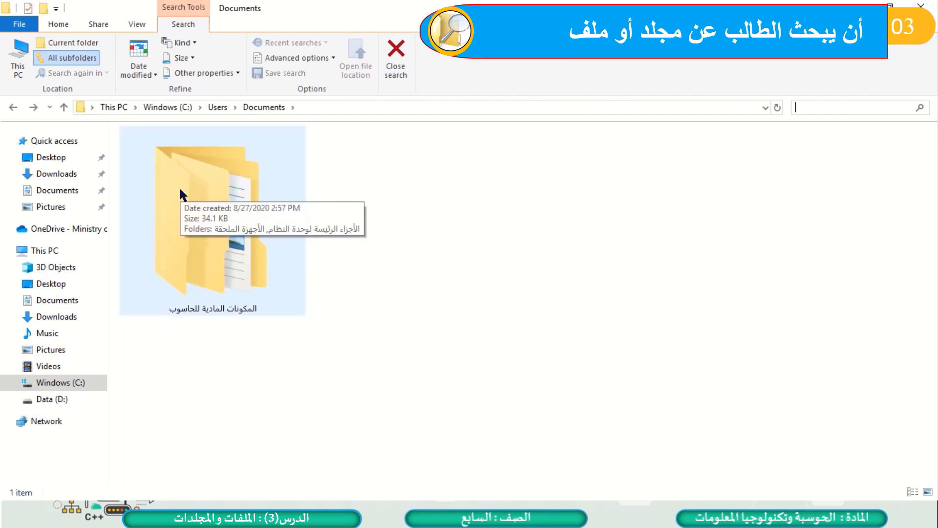
{"action": "type", "text": "*"}
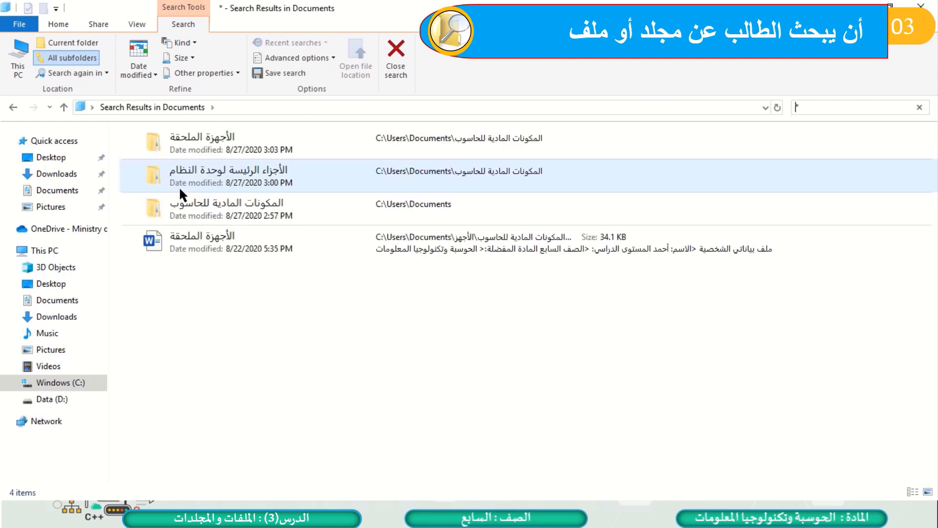
{"action": "type", "text": "ج"}
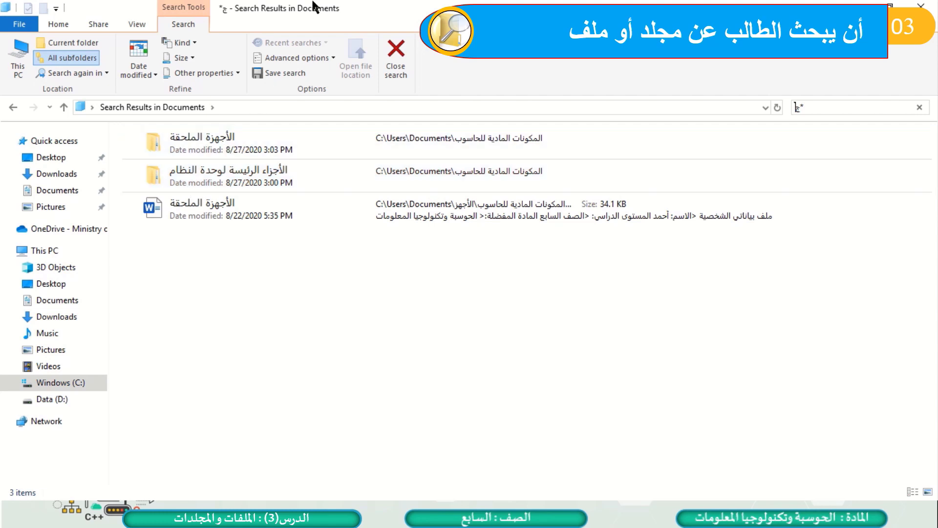
{"action": "mouse_move", "coordinate": [357, 29]}
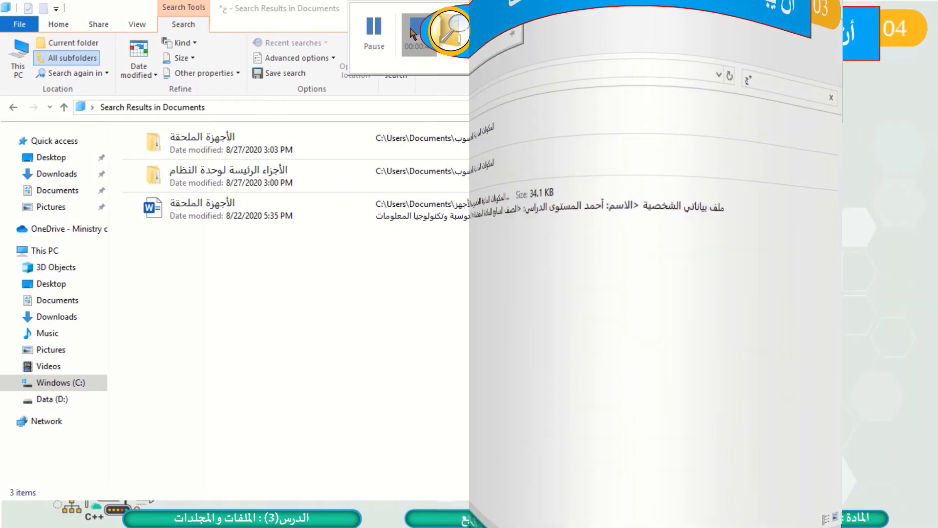